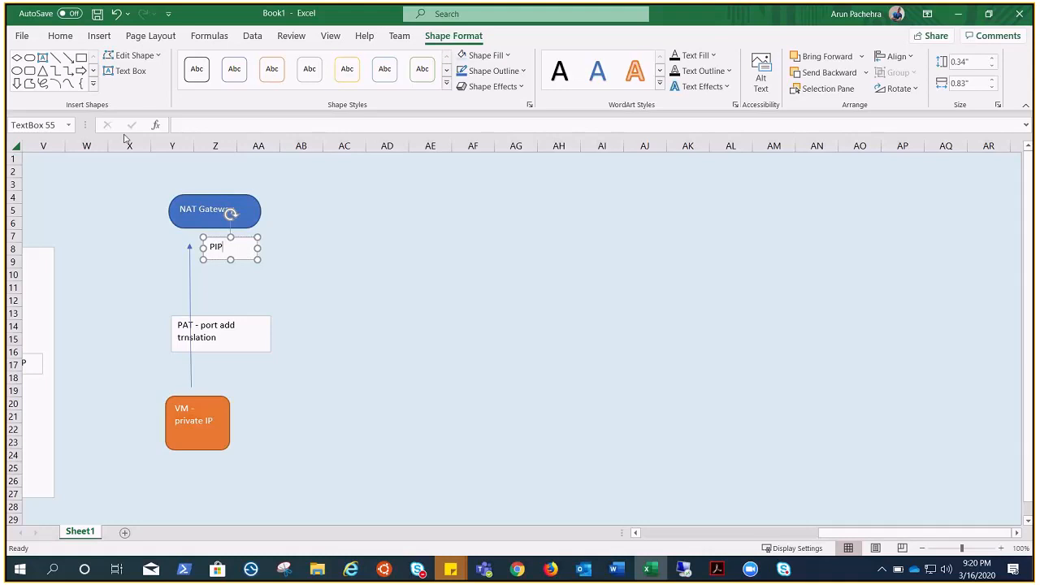
Draw a short arrow from the PIP box up to NAT Gateway and give it the thick black line style
left_click(69, 59)
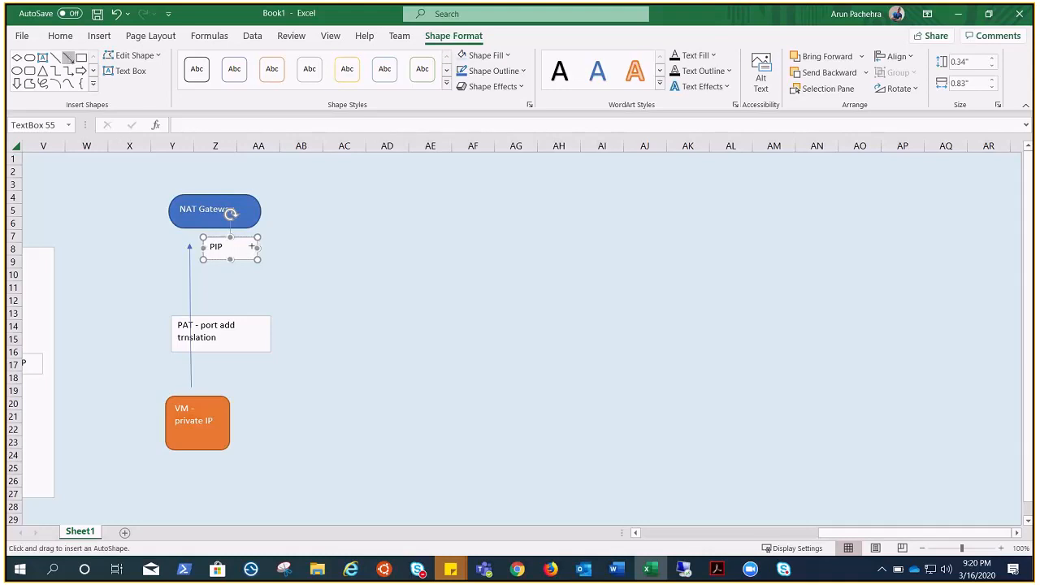
left_click_drag(235, 224, 241, 245)
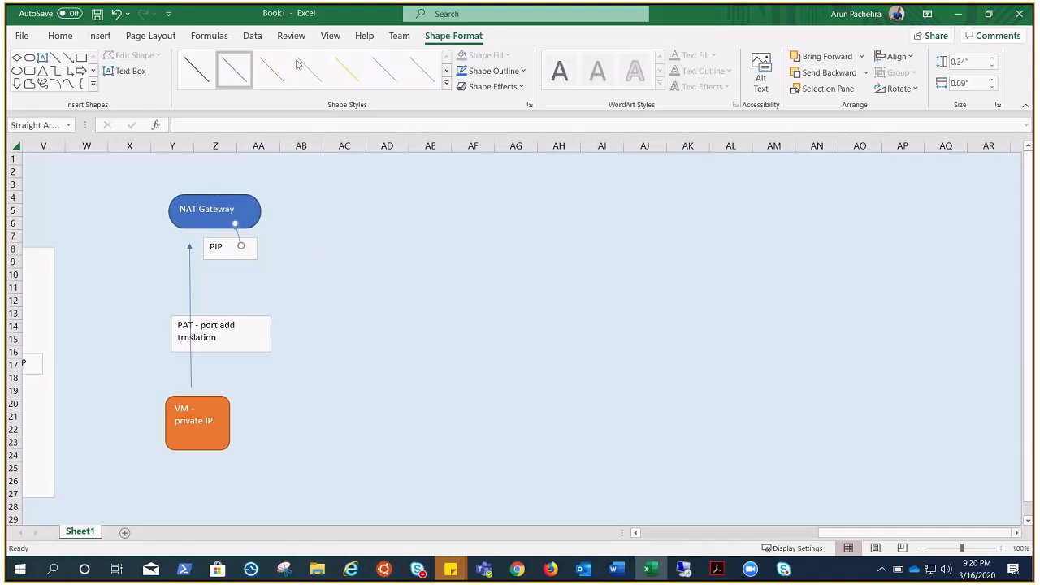
left_click(446, 89)
left_click(200, 178)
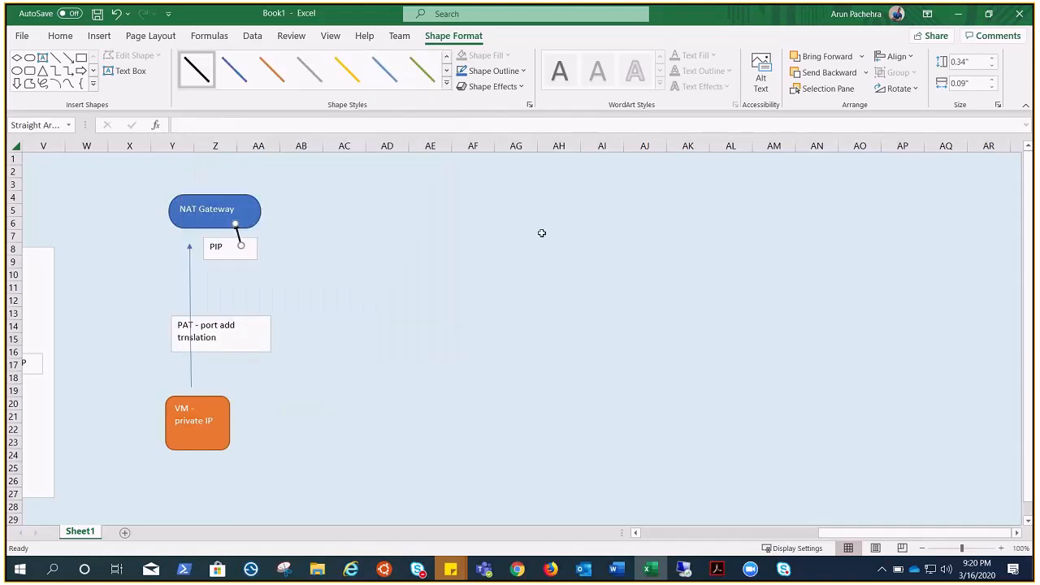
key("Escape")
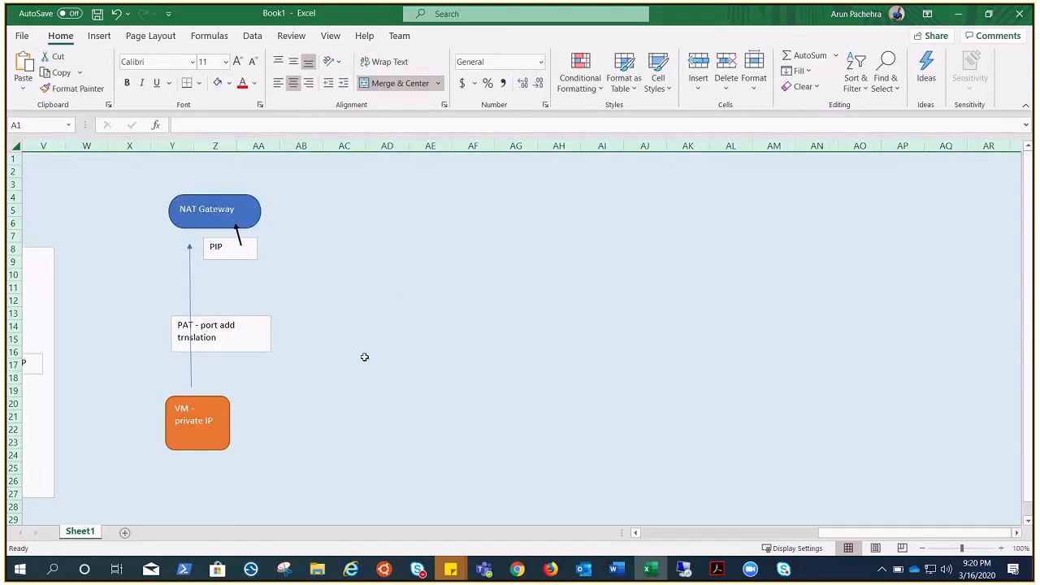
left_click(214, 425)
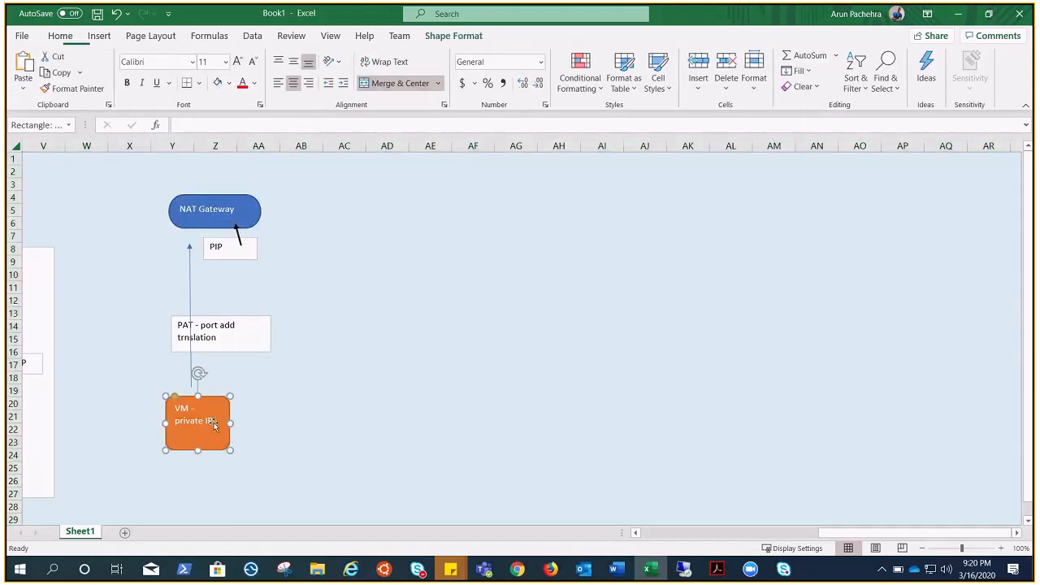
key("Escape")
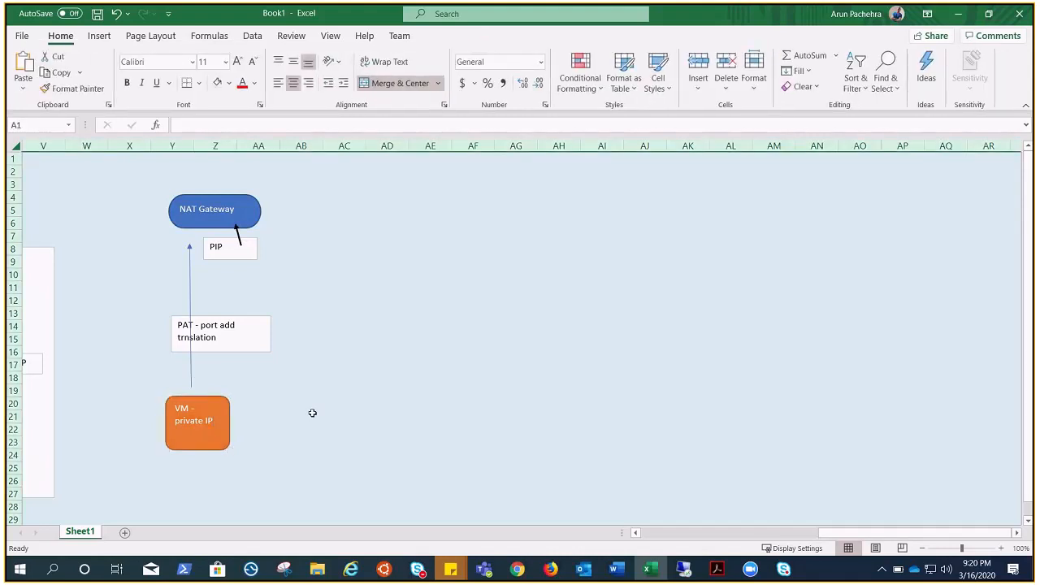
left_click(253, 212)
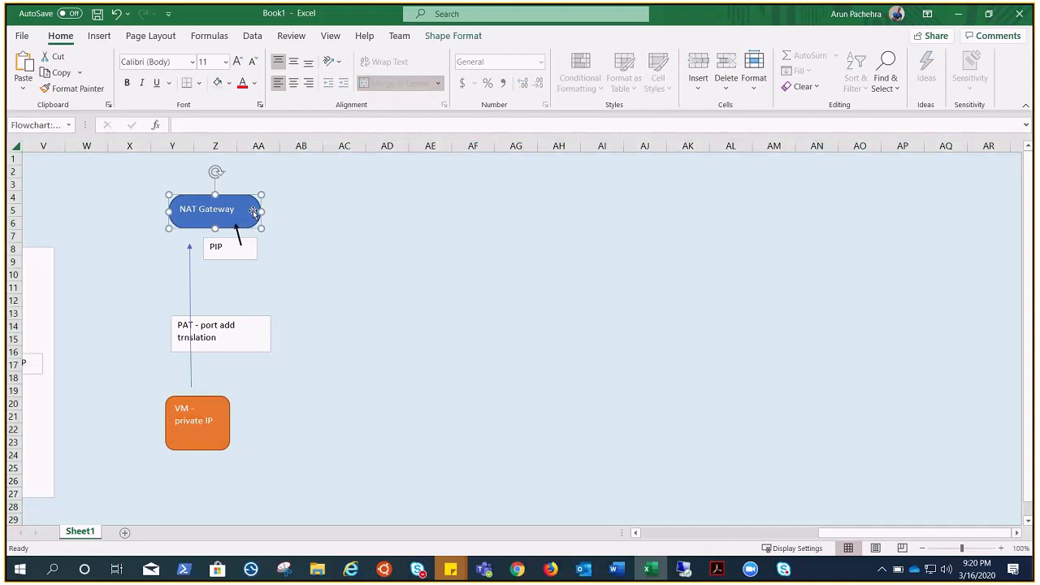
triple_click(247, 211)
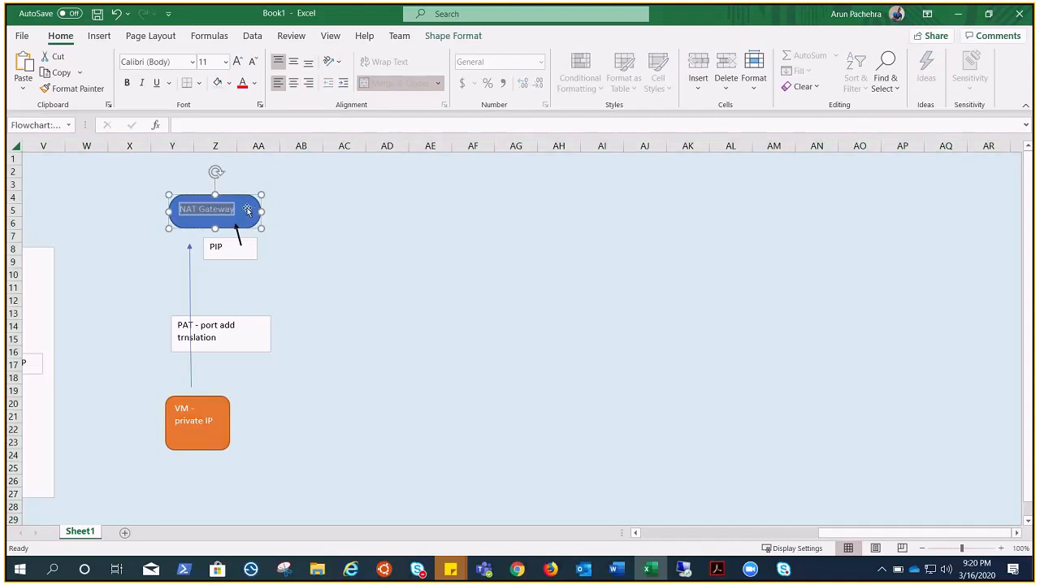
left_click(242, 213)
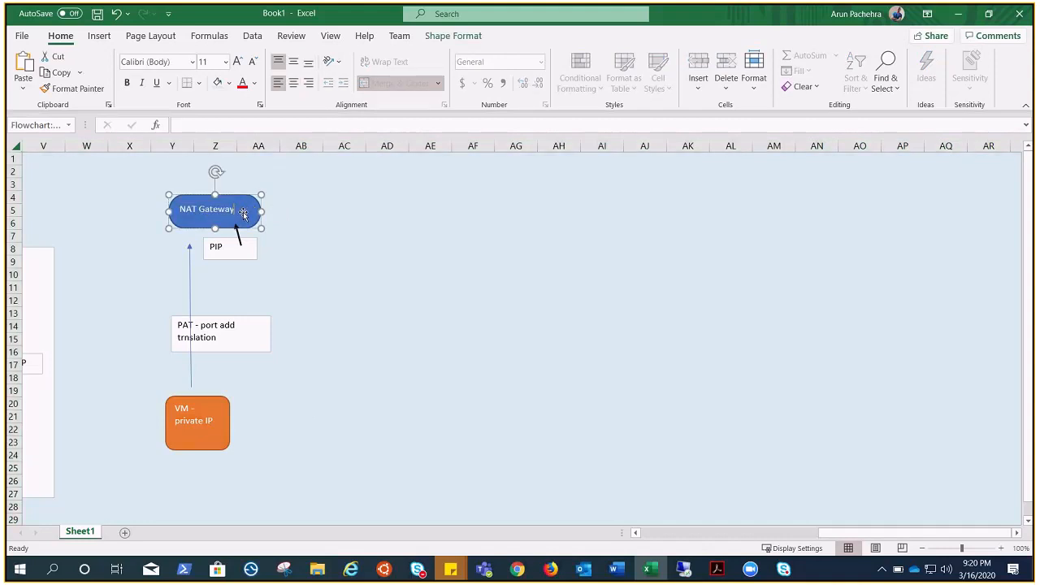
Widen the PIP text box and add the address 30.40.50.60 after PIP
left_click(235, 239)
left_click_drag(257, 259, 334, 261)
left_click(297, 248)
type("30")
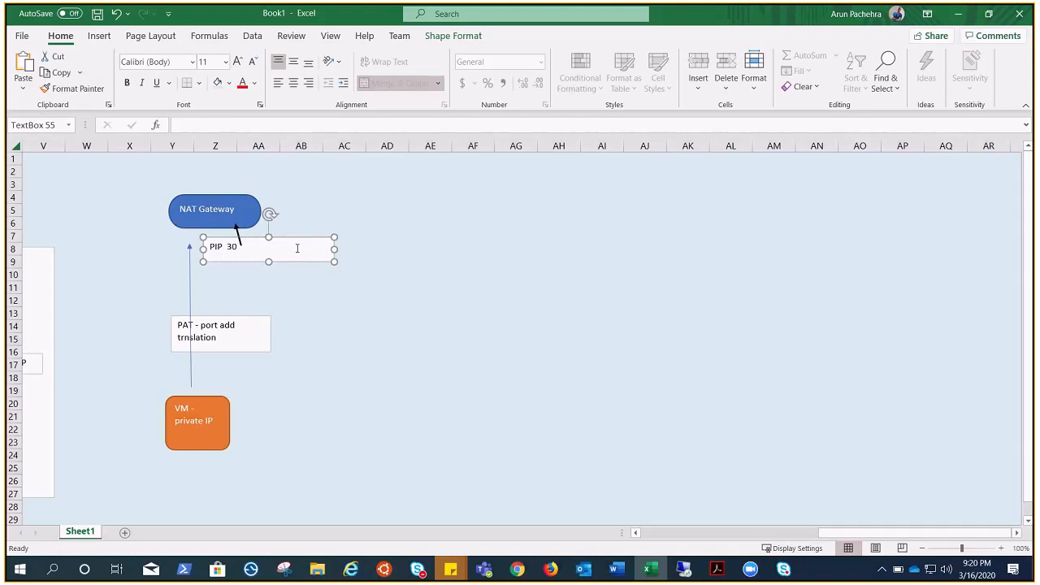
type(".40.50.60")
Enlarge the orange VM box and add the address 10.10.20.20 below its private IP label
left_click(252, 448)
left_click(216, 435)
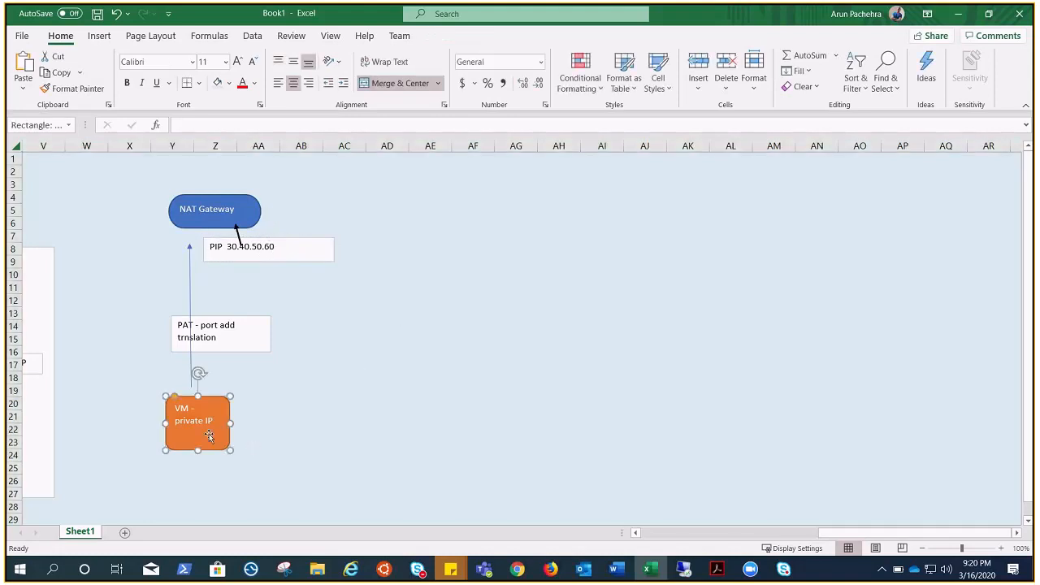
left_click_drag(230, 451, 254, 460)
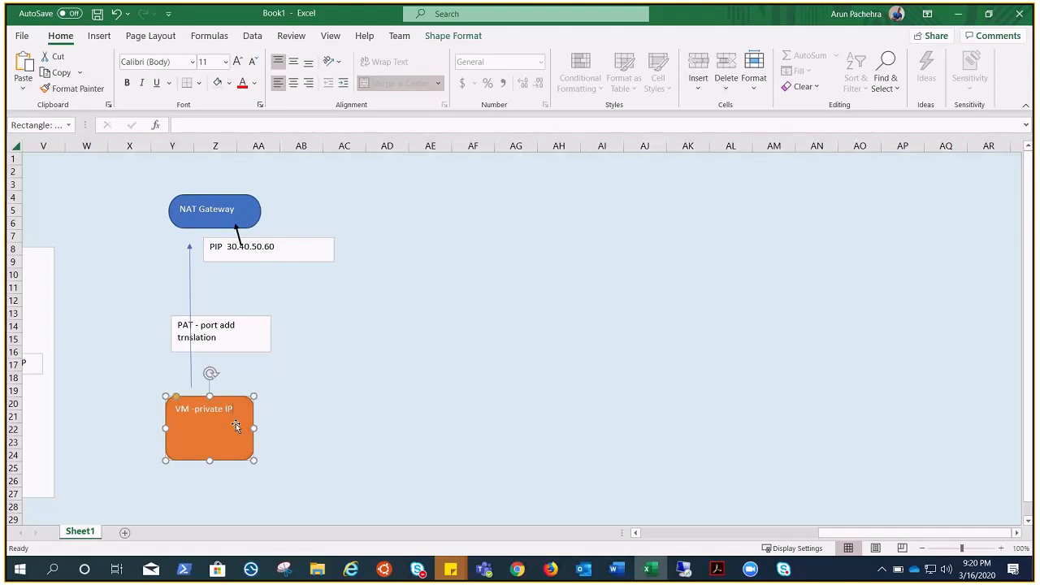
type("10.10.20.20")
key("Escape")
key("Escape")
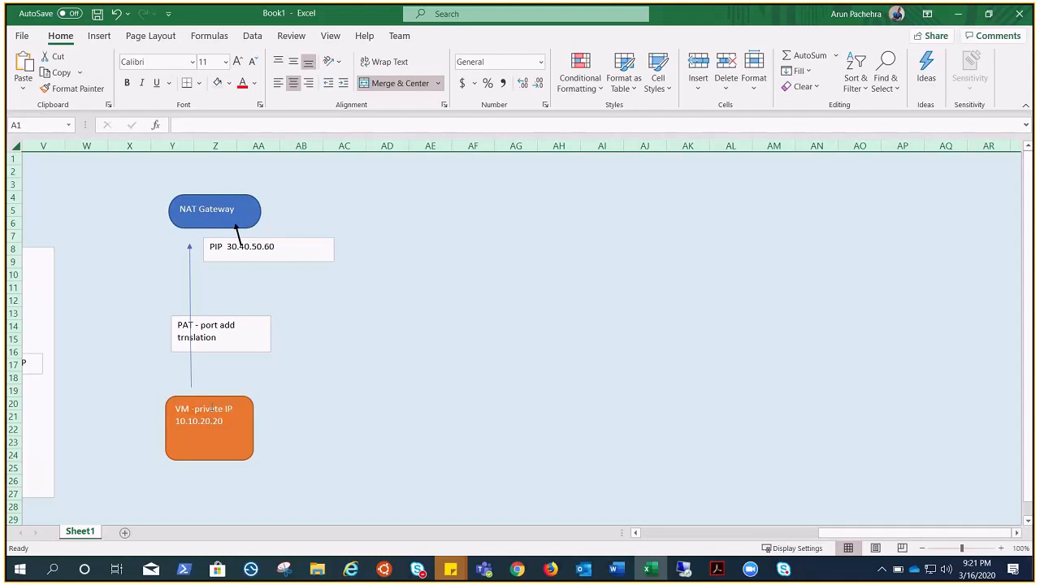
Append port :4284 to the VM's address, widening its box, and port :235 to the PIP address
left_click(235, 431)
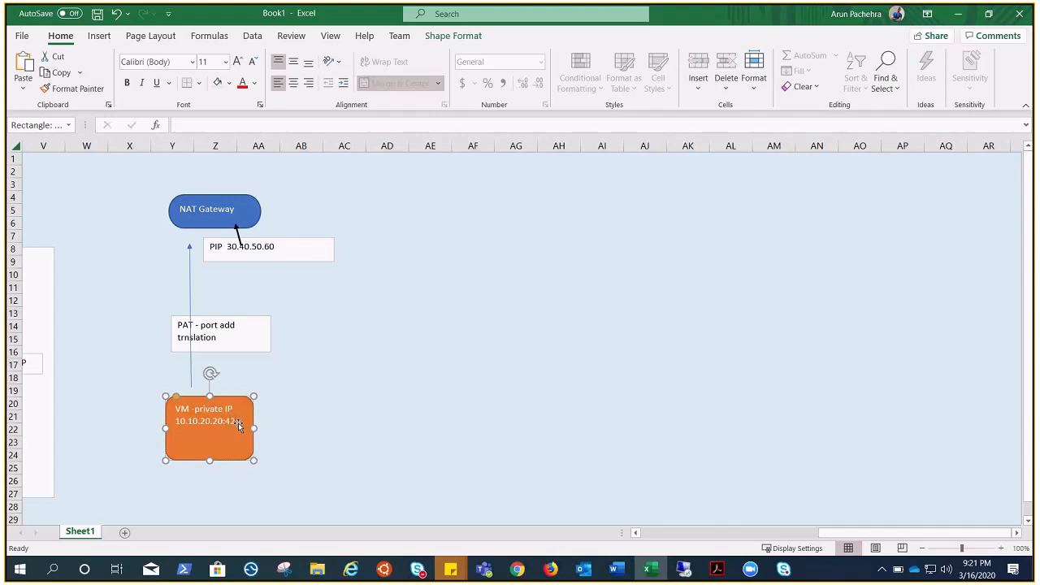
left_click_drag(254, 459, 268, 459)
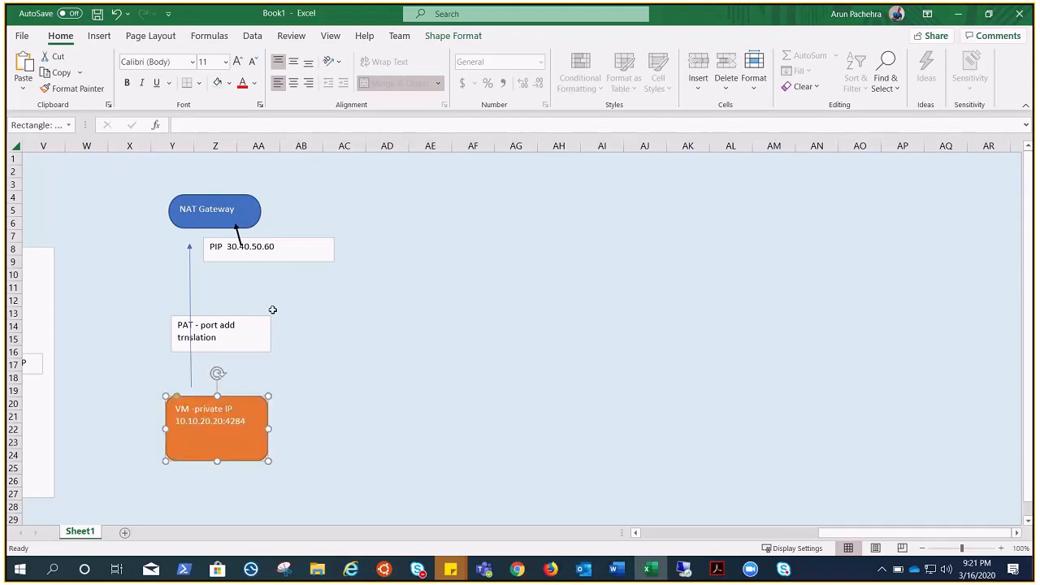
left_click(283, 246)
type(":")
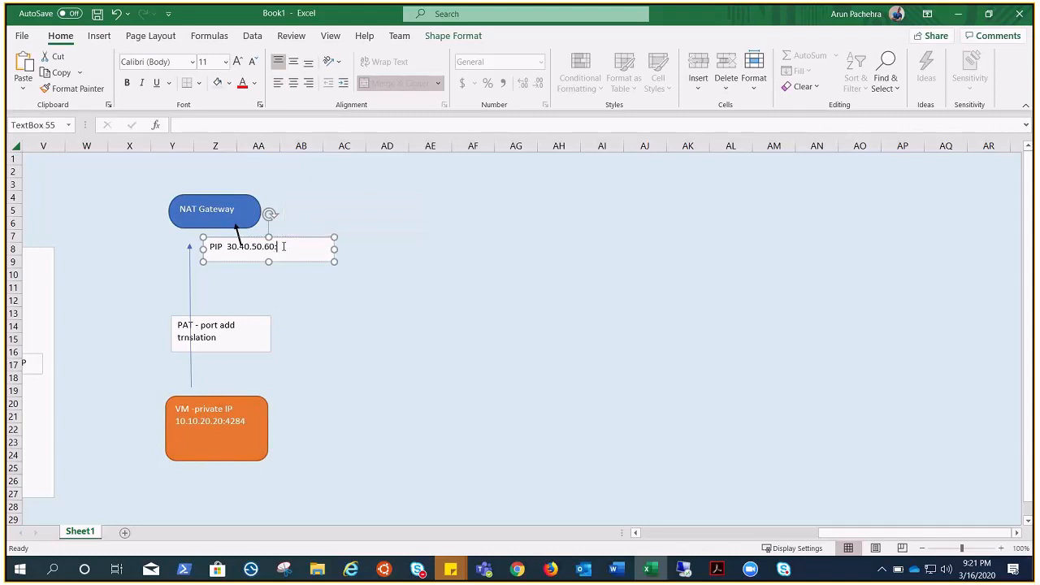
type("235")
Insert a rounded rectangle about 0.6" high and 2.09" wide near AF3:AI5, with the text "Destination" and "40.40.40.50:80" on two lines
left_click(99, 36)
left_click(202, 70)
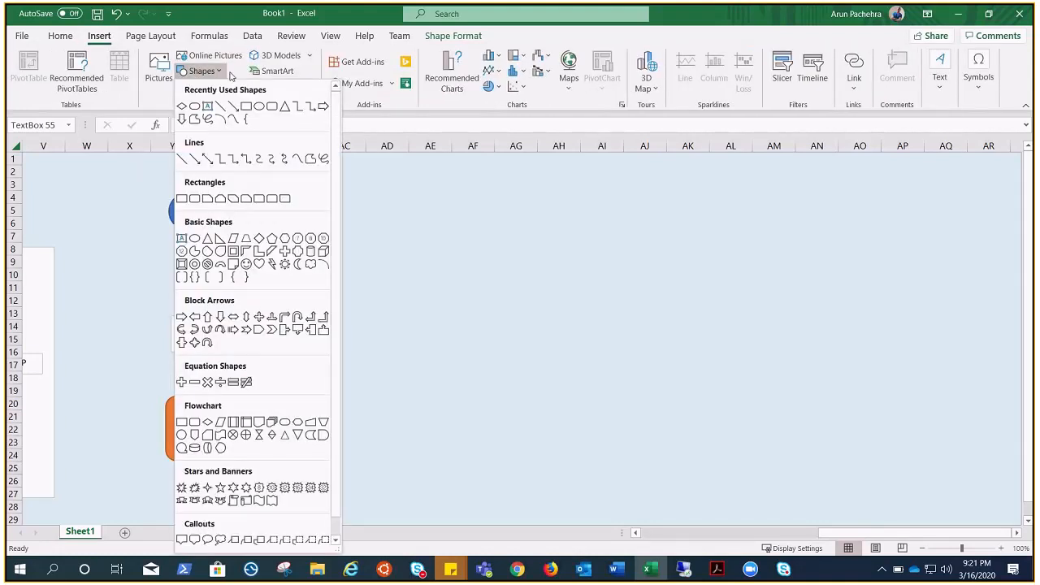
left_click(272, 106)
mouse_move(488, 181)
left_mouse_down()
mouse_move(557, 213)
mouse_move(624, 219)
left_mouse_up()
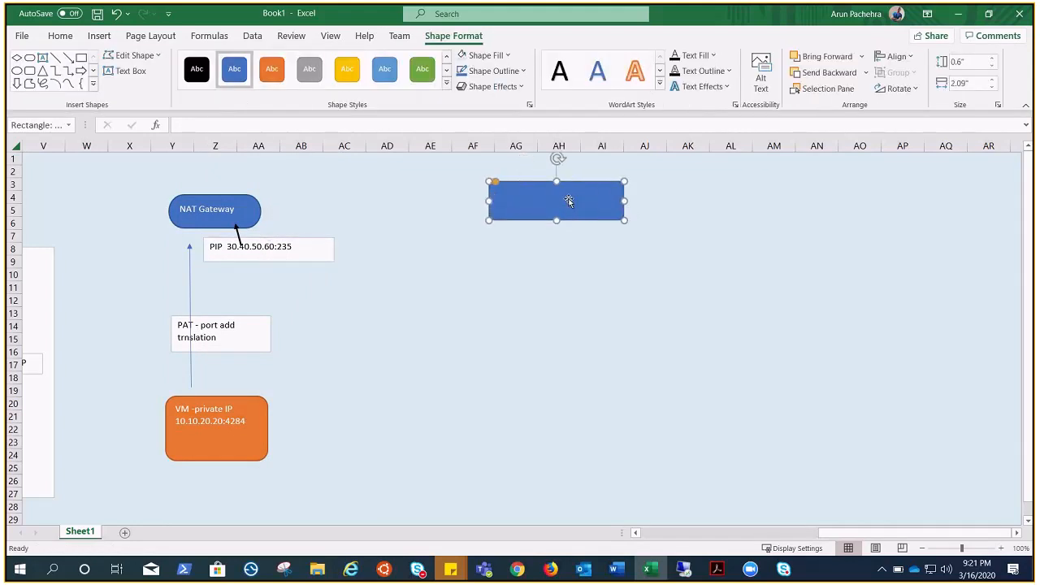
type("Destination")
key("Return")
type("40.40.40.50:80")
Draw an arrow from the Destination box to the NAT Gateway shape
left_click(69, 57)
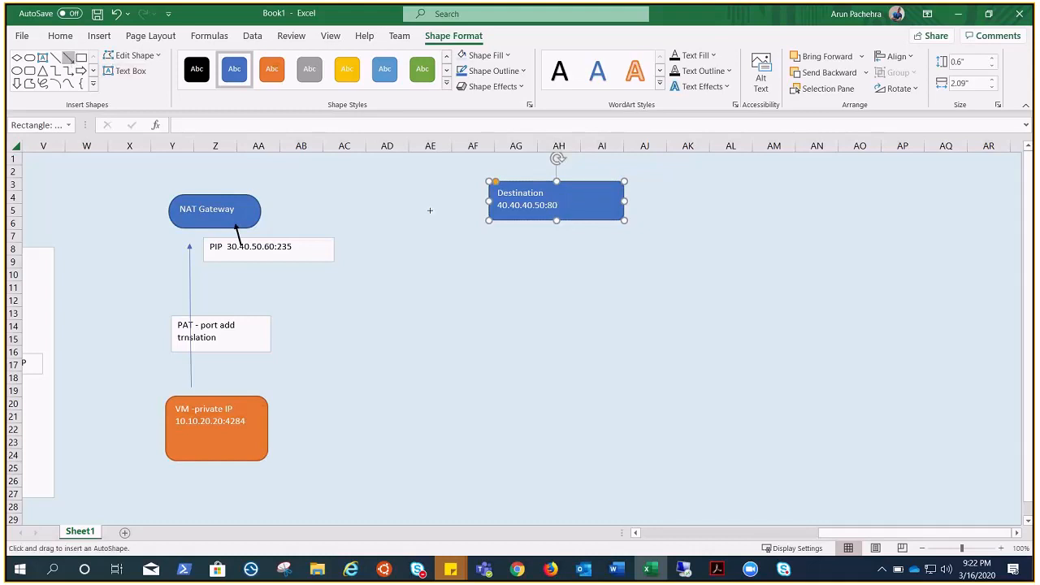
left_click_drag(477, 197, 260, 210)
key("Escape")
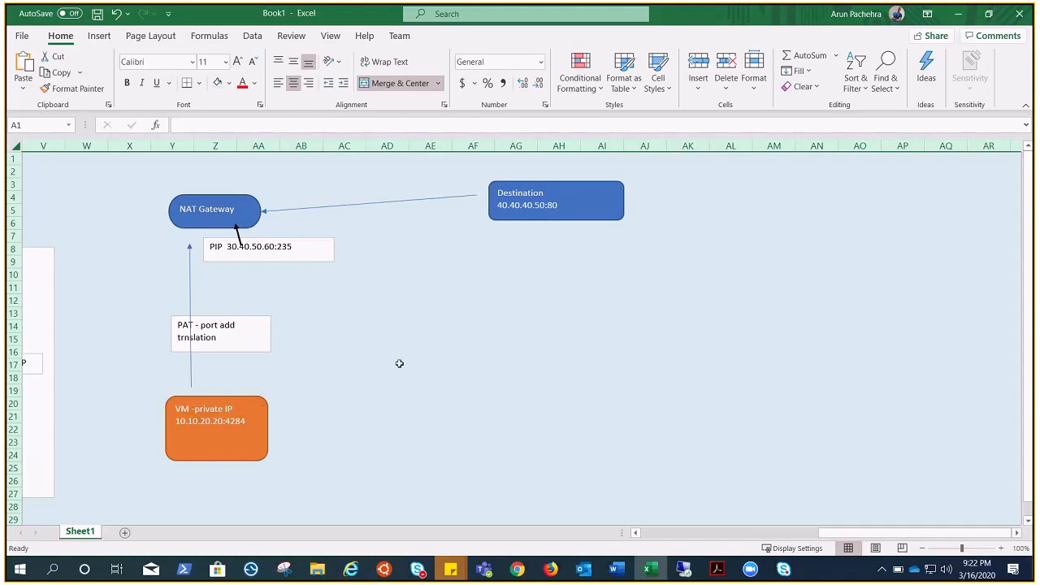
Insert a rectangle about 2.26" high and 2.43" wide beside the PAT and VM boxes, containing "10.10.10.1 : 4000"
left_click(98, 36)
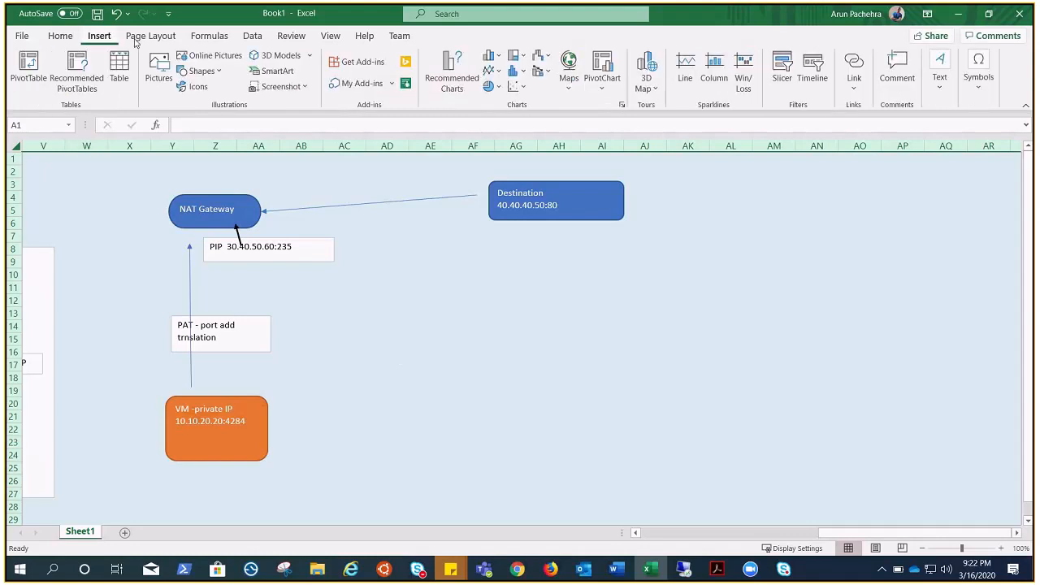
left_click(200, 71)
left_click(258, 107)
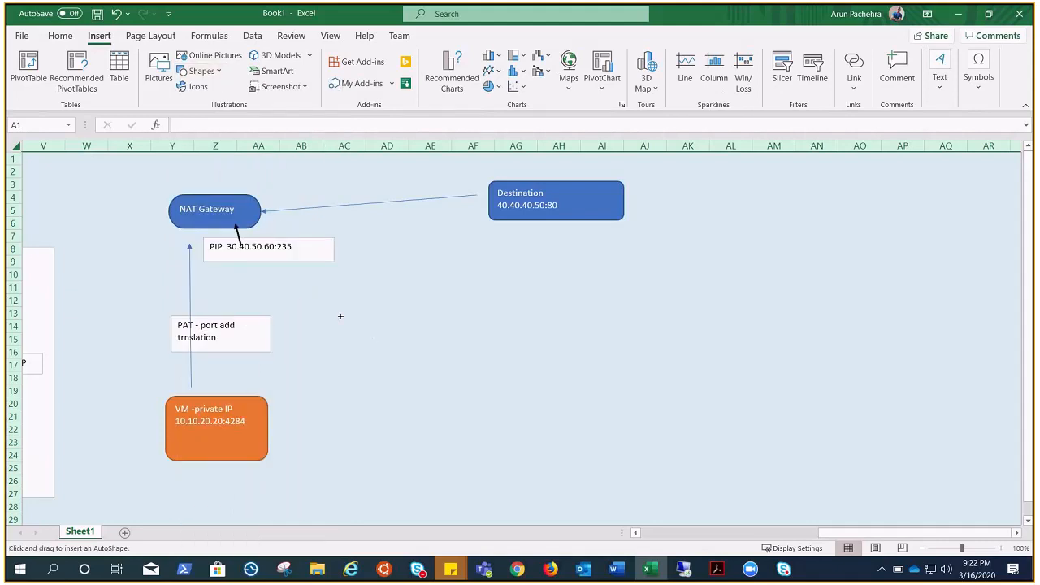
left_click_drag(340, 316, 497, 461)
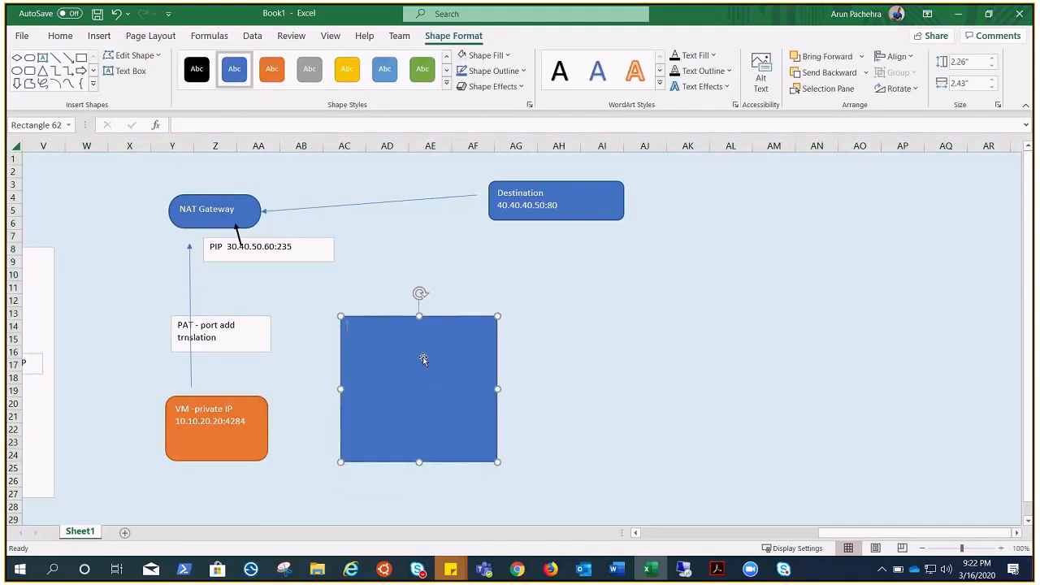
type("10.10.10.1")
type(": 4000")
Duplicate the 10.10.10.1 : 4000 line three times inside the rectangle, with a blank line between entries
left_click_drag(349, 325, 419, 329)
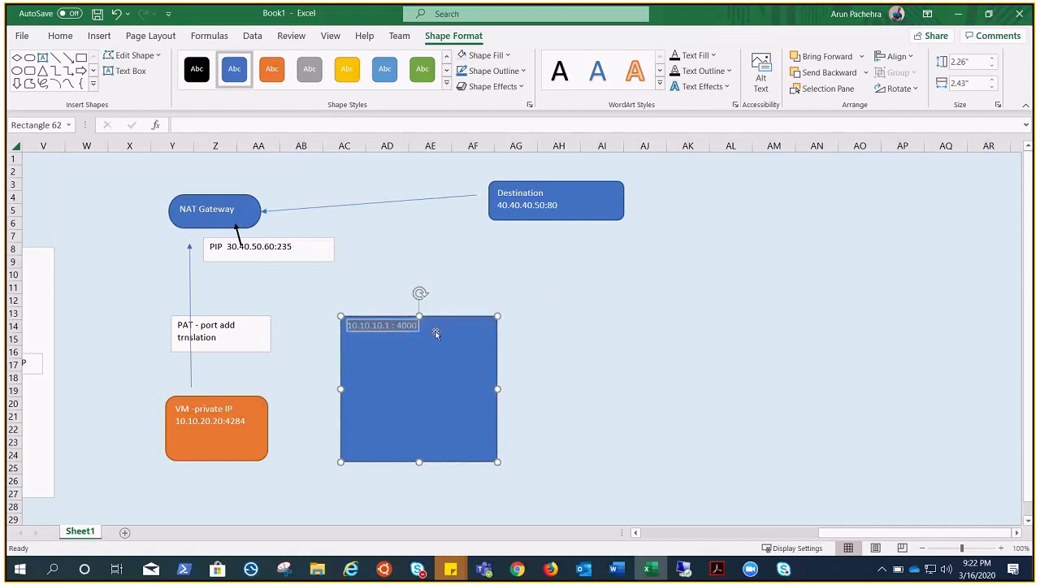
left_click(436, 333)
key("ctrl+a")
key("ctrl+c")
left_click(436, 333)
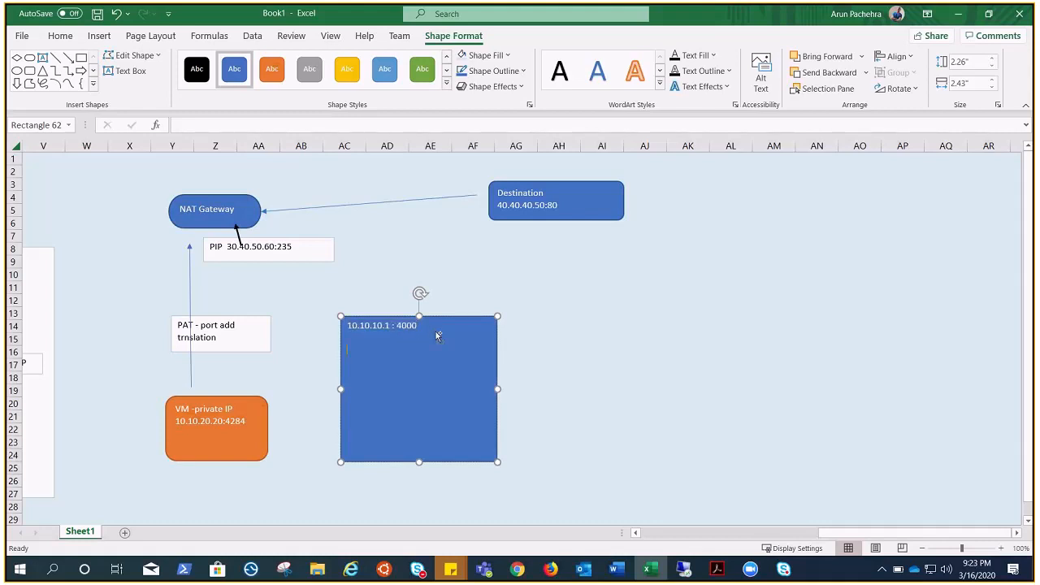
key("ctrl+v")
key("Return")
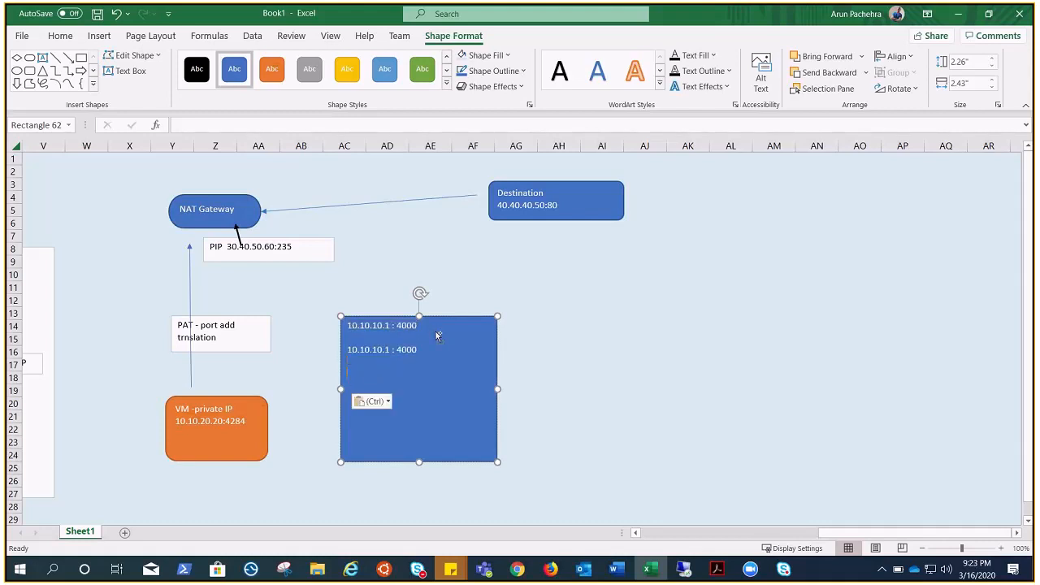
key("ctrl+v")
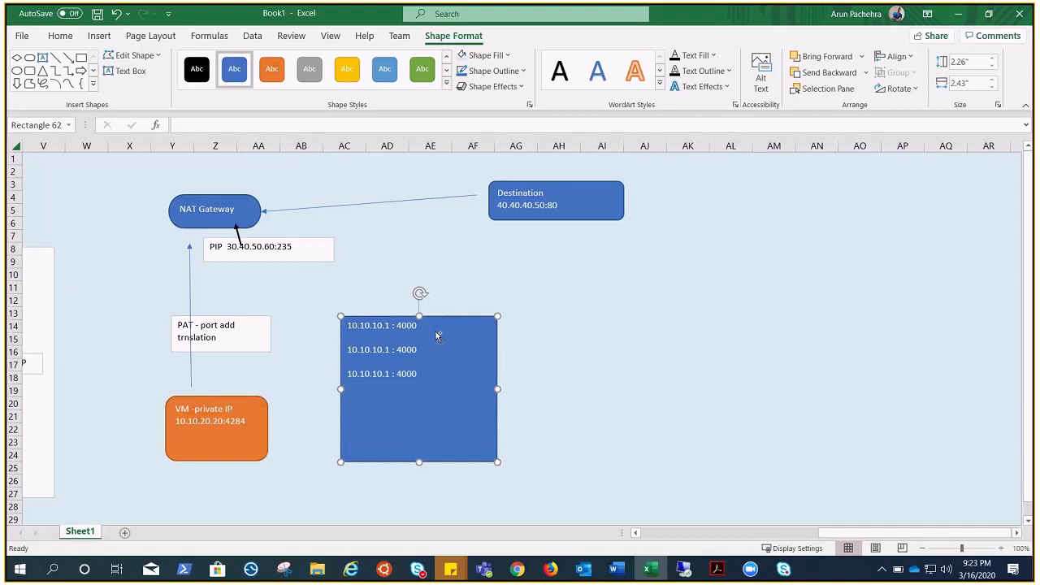
key("Return")
key("ctrl+v")
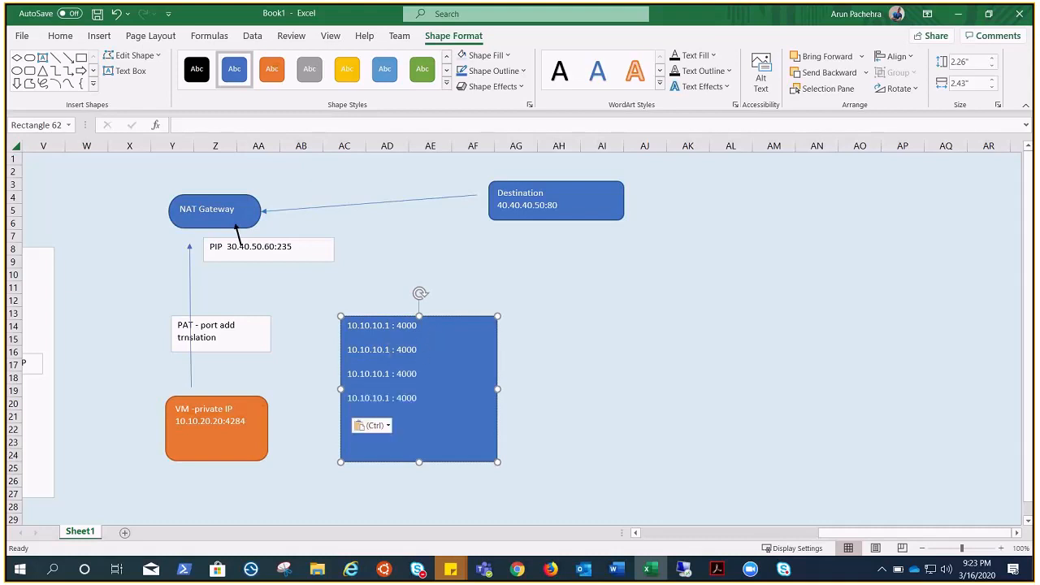
Change the copied lines to 10.10.10.2 : 4001, 10.10.10.3 : 4002 and 10.10.10.4 : 4003, and shrink the rectangle to about 1.64" by 1.68"
key("BackSpace")
type("2")
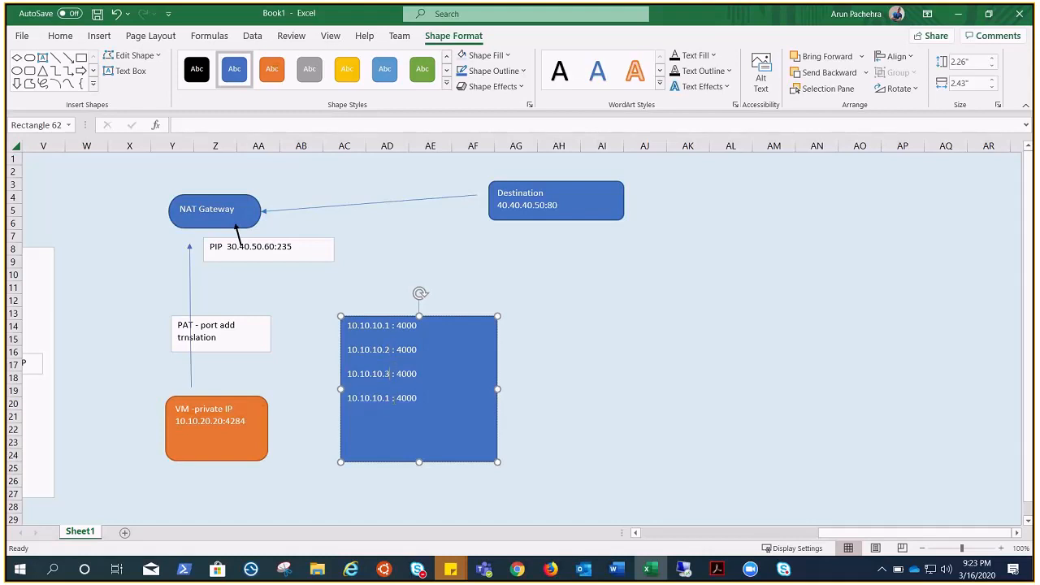
left_click(391, 398)
key("BackSpace")
type("4")
left_click(421, 350)
left_click(427, 373)
key("BackSpace")
type("2")
key("BackSpace")
type("3")
left_click_drag(497, 463, 449, 422)
Add a text box reading "Source" beneath the address list rectangle and nudge the rectangle slightly down
left_click(126, 70)
left_click_drag(444, 467, 447, 468)
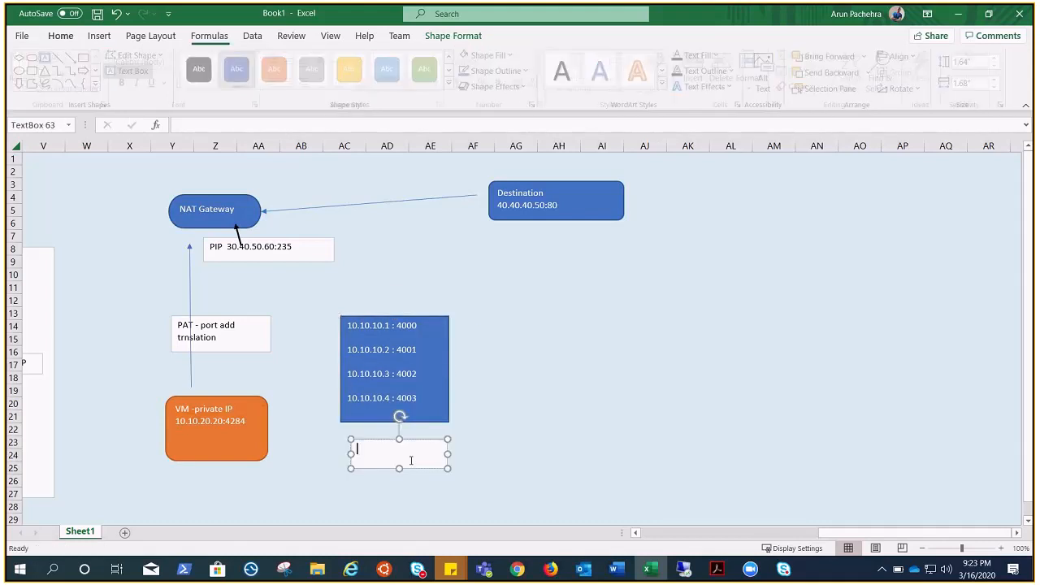
type("Source")
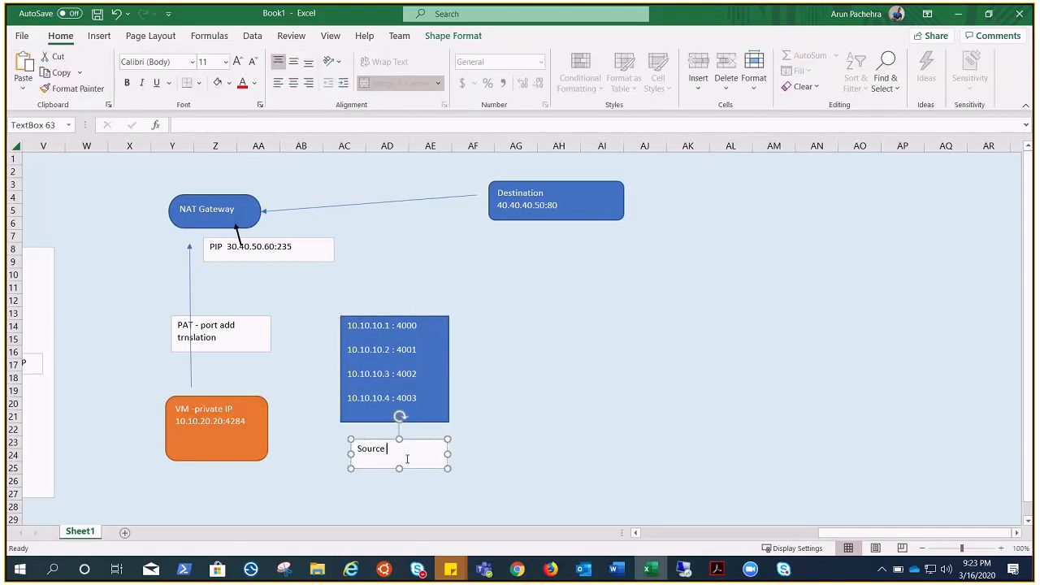
left_click(516, 457)
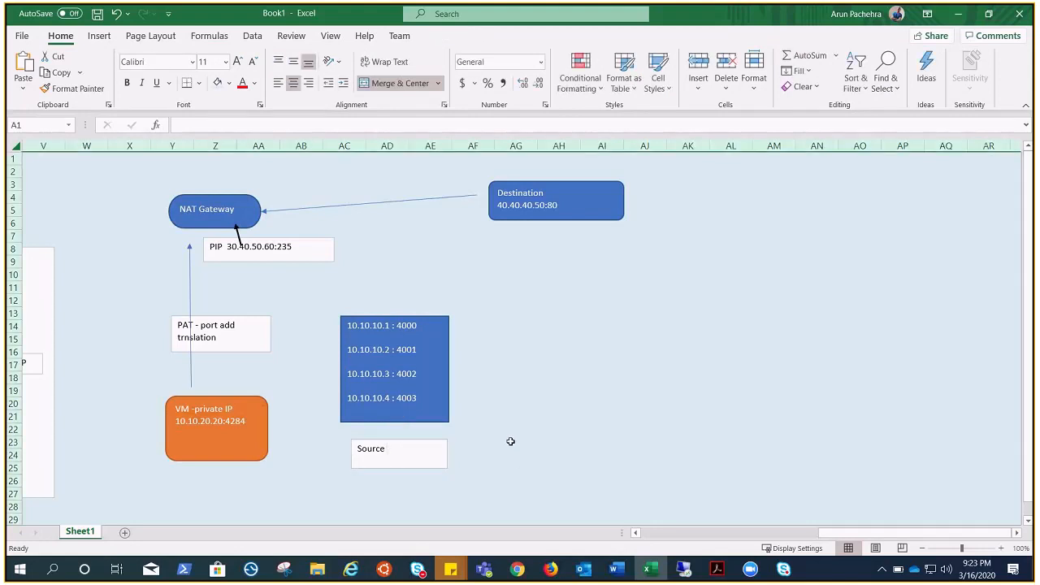
mouse_move(436, 401)
left_mouse_down()
mouse_move(561, 406)
mouse_move(436, 406)
left_mouse_up()
left_click(532, 399)
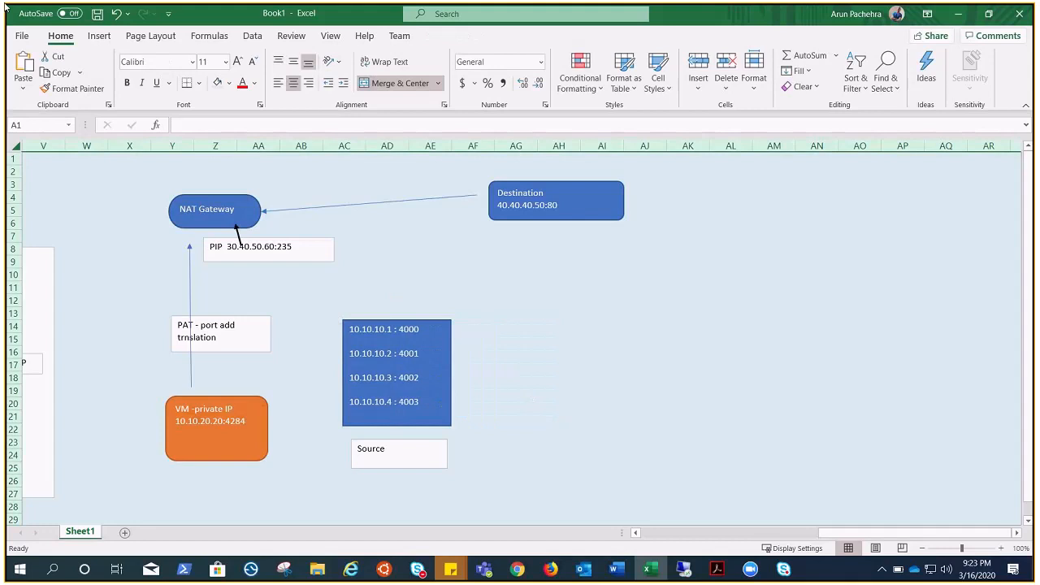
Draw a second rectangle beside the address list, spanning about columns AG to AJ and rows 13 to 22
left_click(101, 36)
left_click(197, 71)
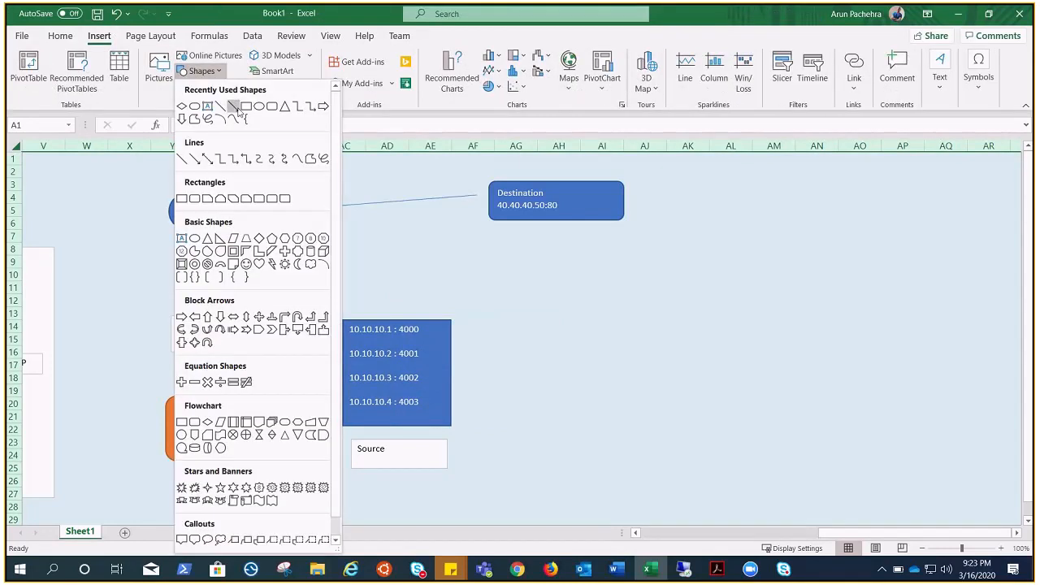
left_click(237, 112)
left_click_drag(510, 320, 629, 429)
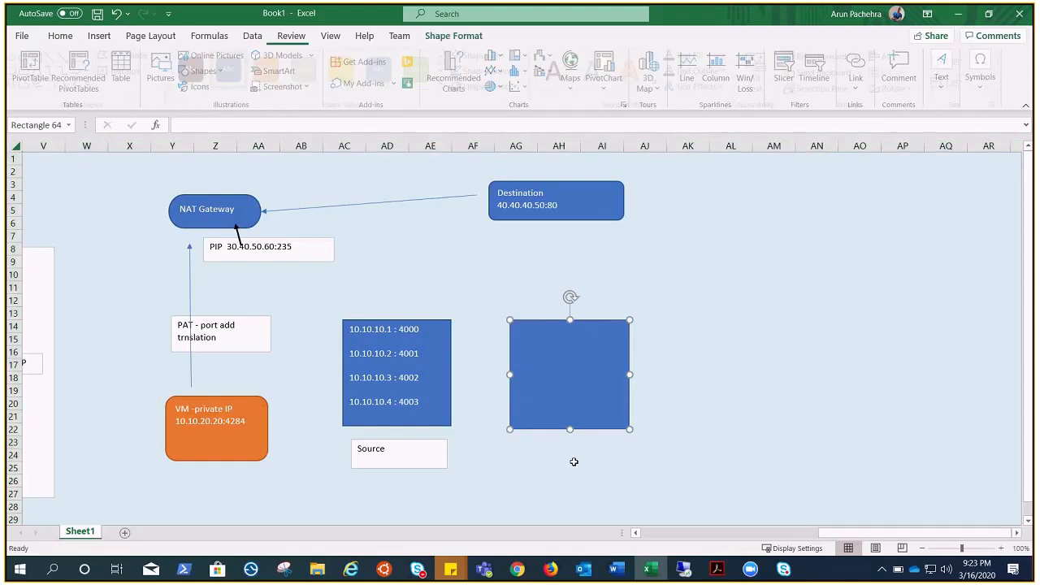
Add a text box reading "NAT GWY" beneath the second rectangle
left_click_drag(514, 447, 601, 473)
type("N")
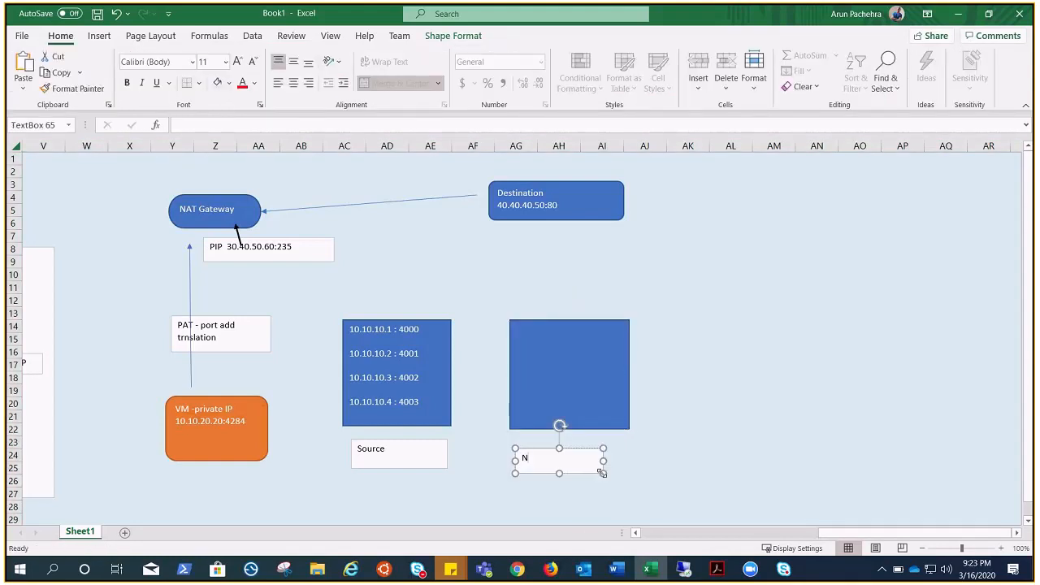
type("AT GWT")
key("BackSpace")
type("Y")
Enter 30.40.50.60 :234 as the first line inside the rectangle above the NAT GWY label
left_click(563, 347)
left_click(563, 347)
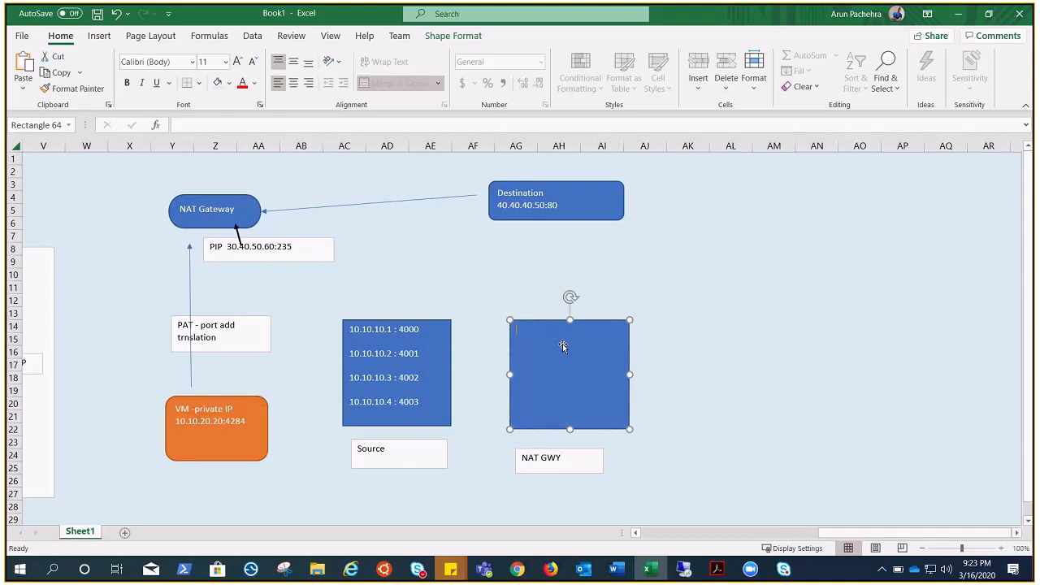
type("30.40.50.6")
type("0 :234")
Duplicate the 30.40.50.60 :234 line three times inside the rectangle, with a blank line between entries
key("ctrl+a")
key("ctrl+c")
key("Escape")
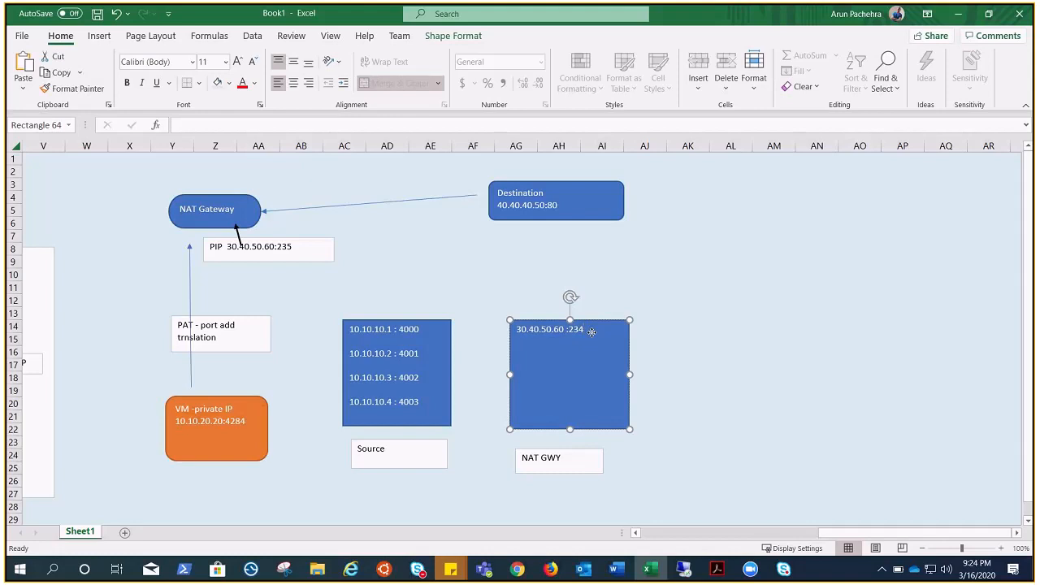
key("ctrl+v")
key("ctrl+v")
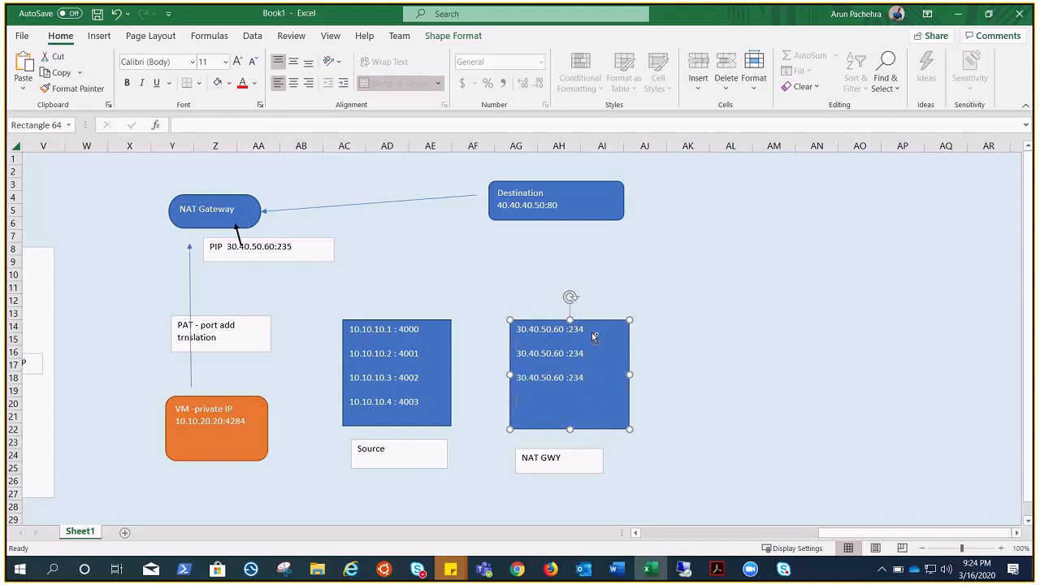
key("ctrl+v")
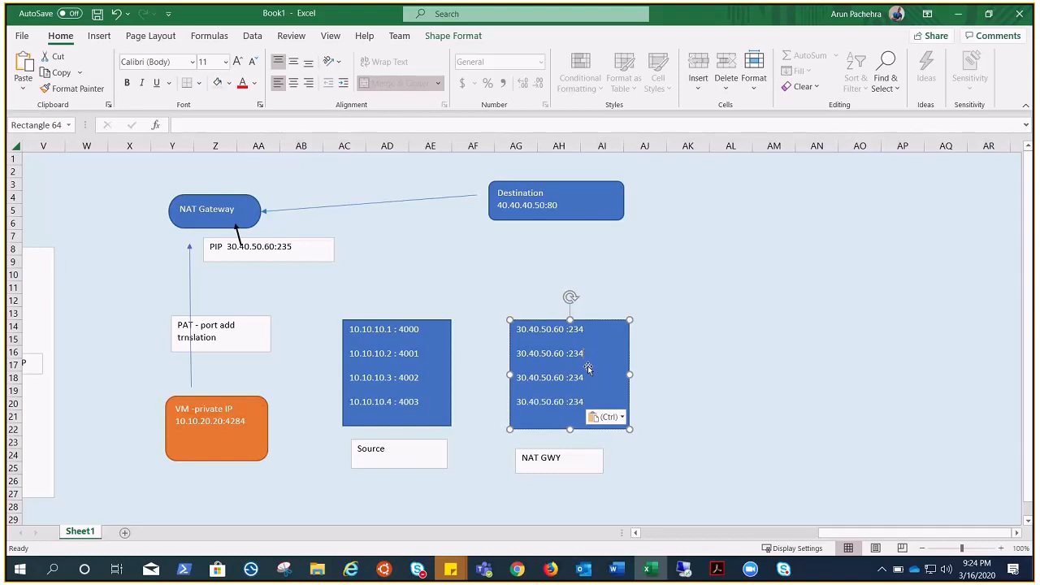
Change the ports of the three copied 30.40.50.60 lines to 235, 236 and 236
key("BackSpace")
type("5")
left_click(588, 378)
key("BackSpace")
type("6")
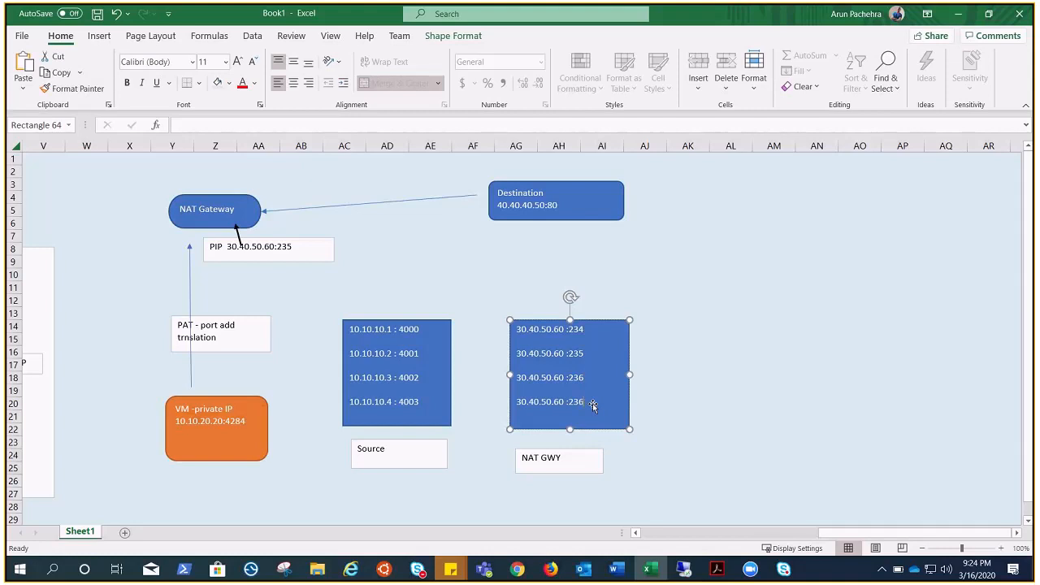
left_click(735, 414)
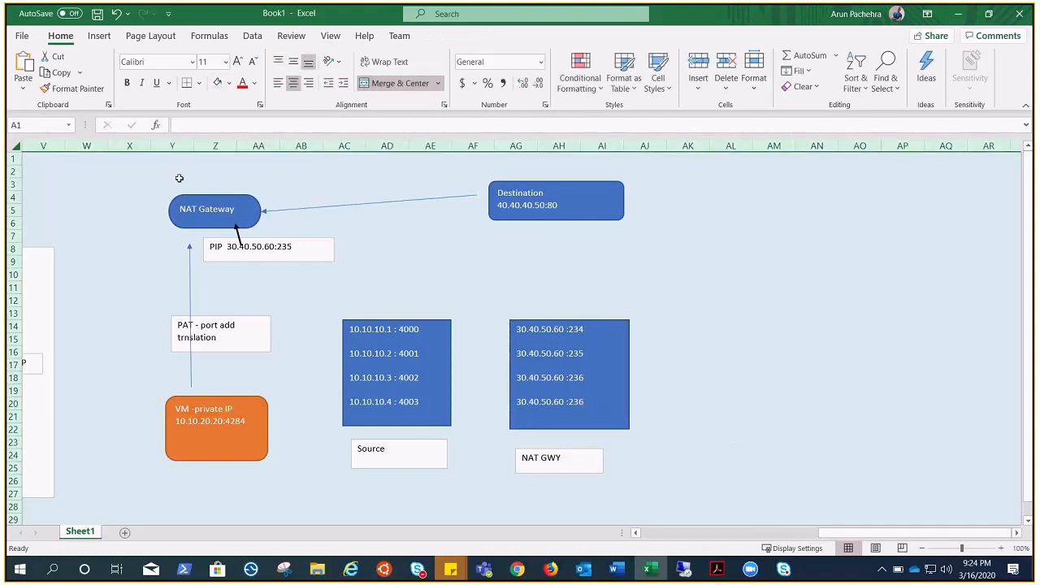
Draw a third rectangle, about 1.67" by 1.66", beside the NAT GWY list, spanning about columns AL to AN and rows 13 to 22
left_click(99, 36)
left_click(201, 71)
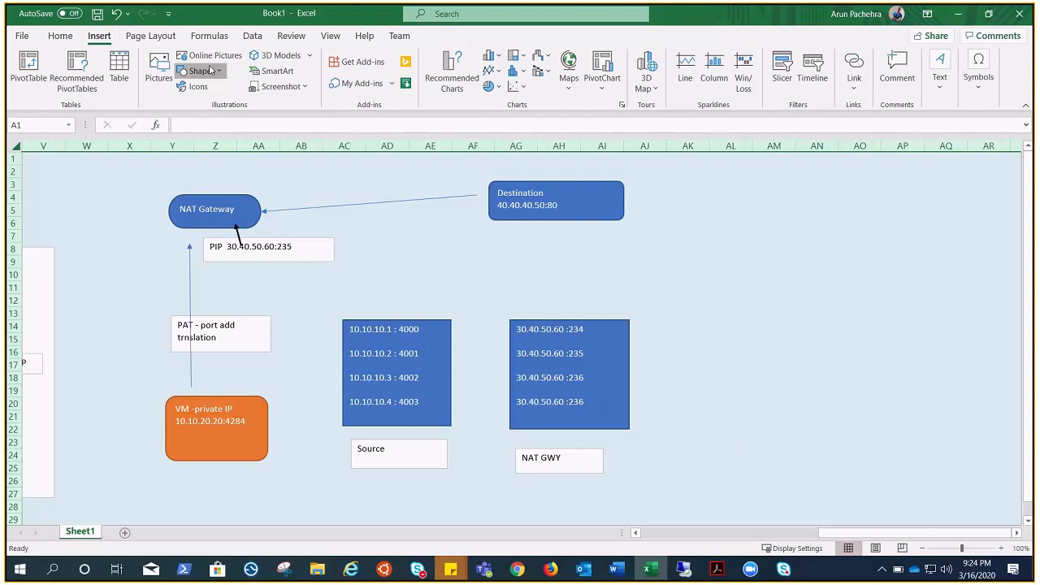
left_click(242, 122)
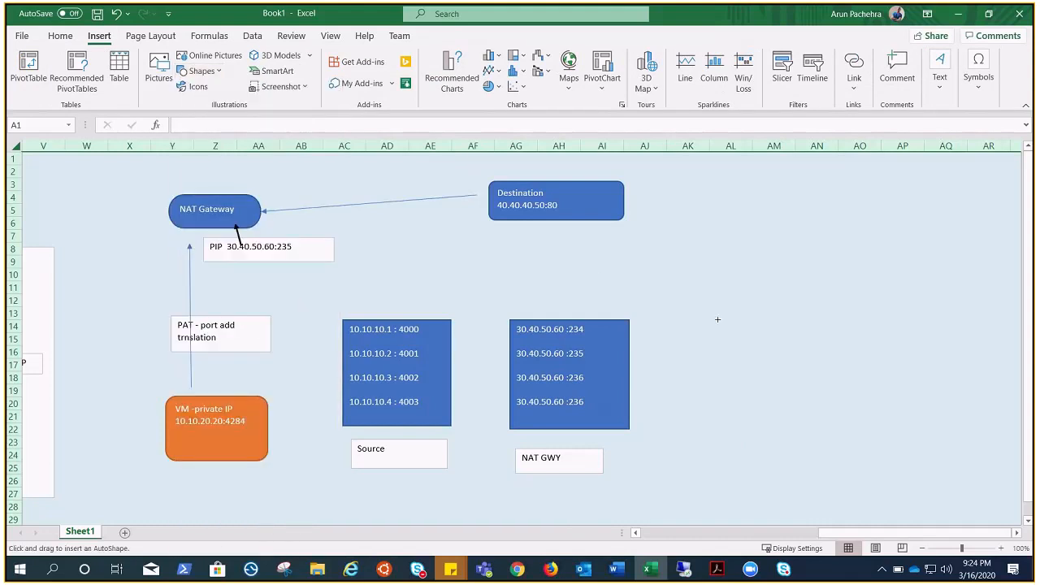
left_click_drag(717, 319, 825, 427)
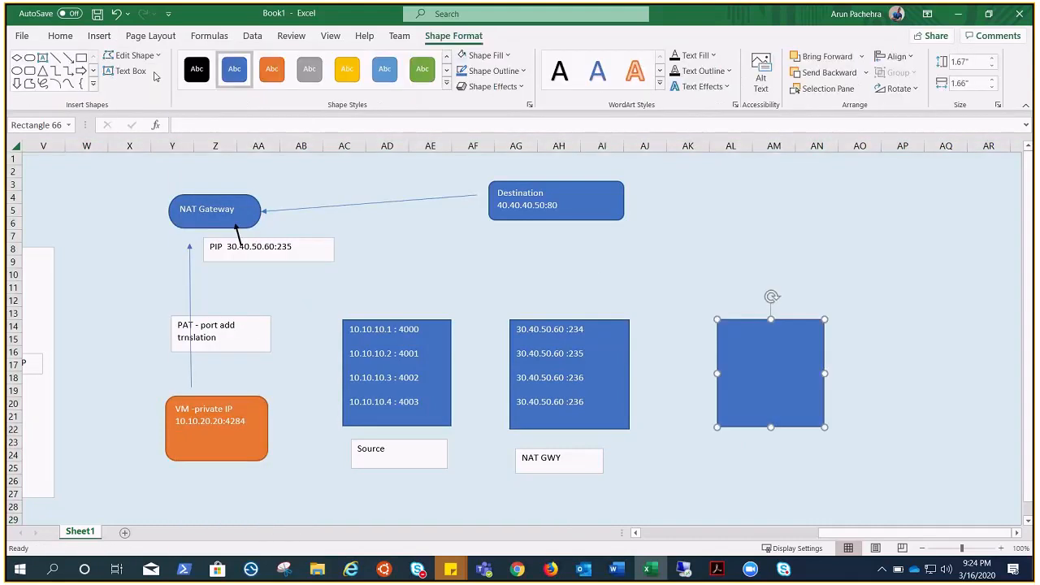
Add a text box reading "Destination" beneath the third rectangle and enter x.y.z.a :80 inside that rectangle
left_click(126, 71)
left_click_drag(728, 457, 824, 478)
type("Des")
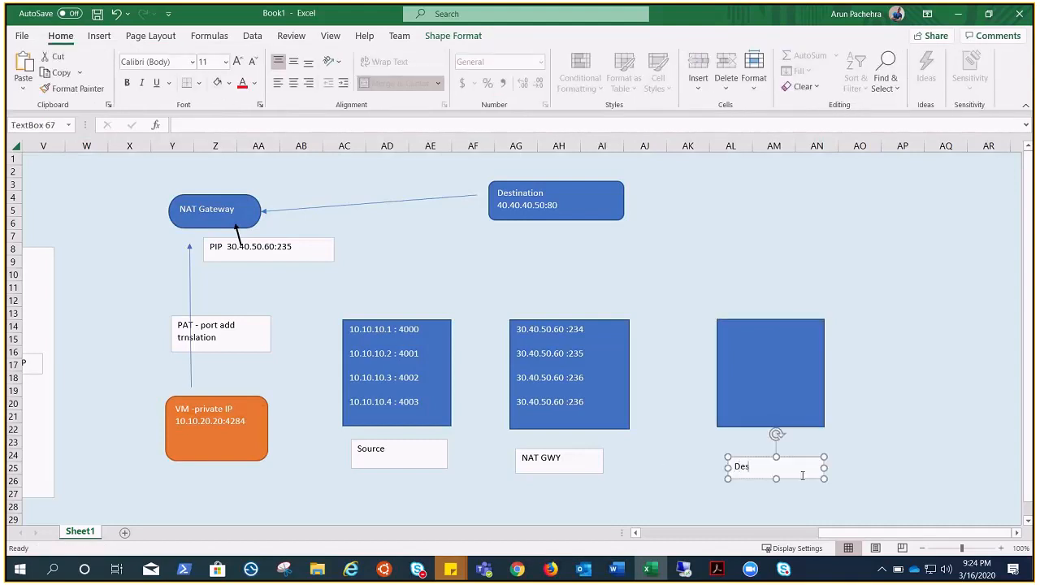
type("tination")
left_click(849, 464)
left_click(814, 463)
left_click(760, 342)
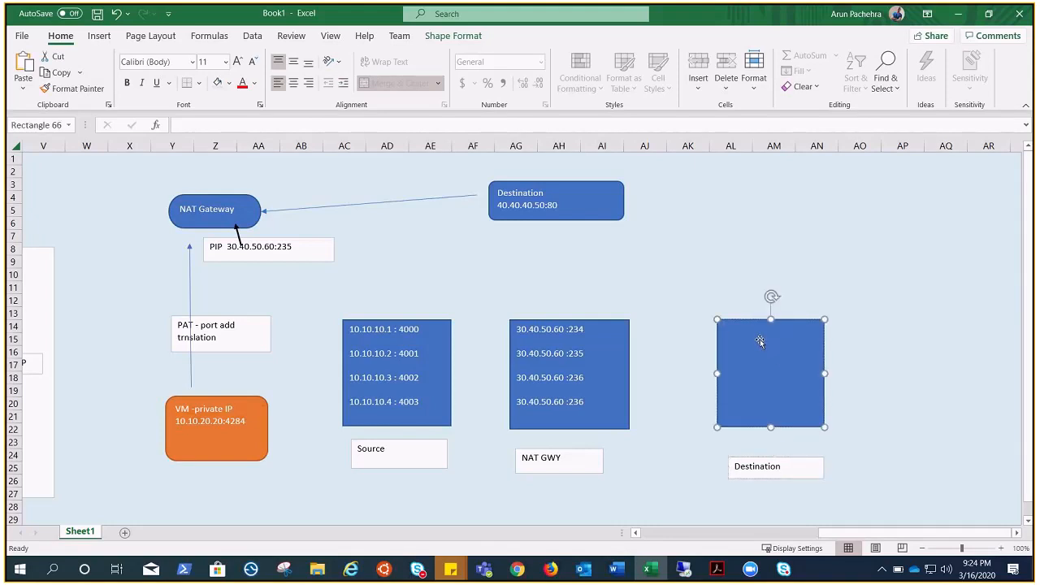
type("x.y.z.a :80")
Draw a straight arrow about 3.9" long from beside the 10.10.10.1 : 4000 entry across the NAT GWY list to the Destination rectangle
left_click(99, 36)
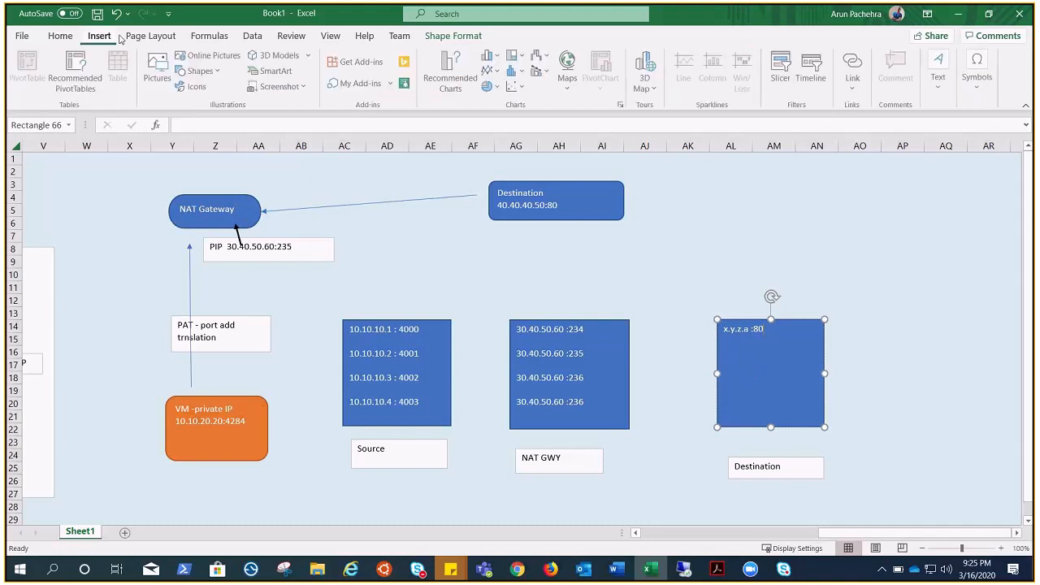
left_click(213, 71)
left_click(234, 95)
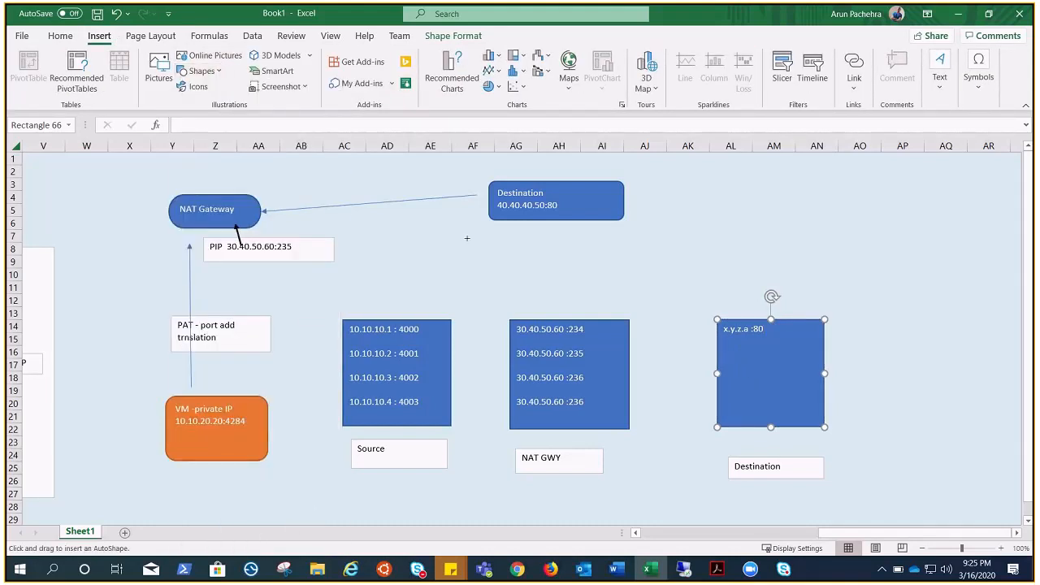
left_click_drag(462, 325, 712, 332)
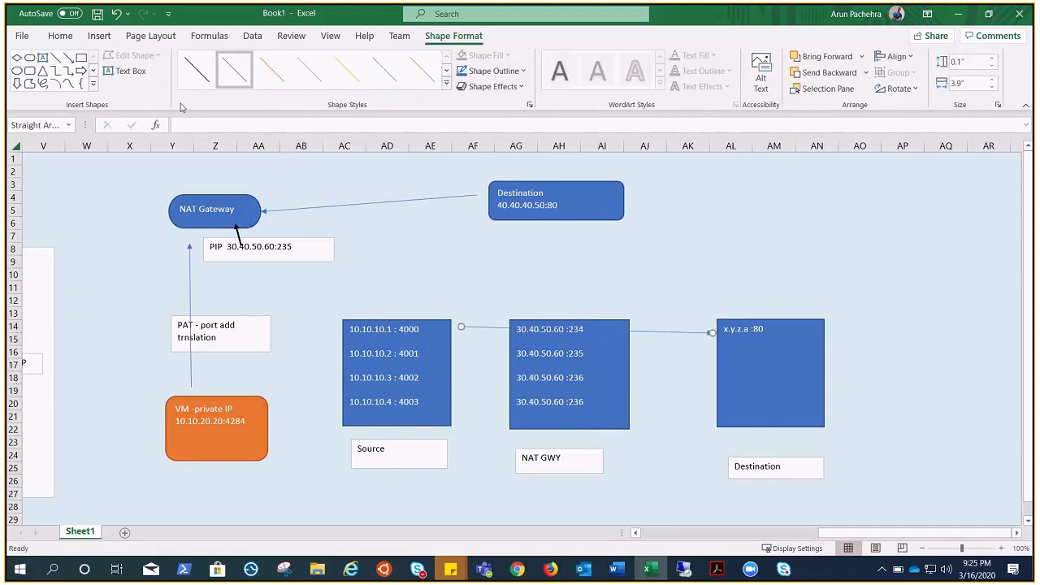
Apply the thick black theme line style to the arrow and shift it so it starts at the Source rectangle's edge
left_click(446, 83)
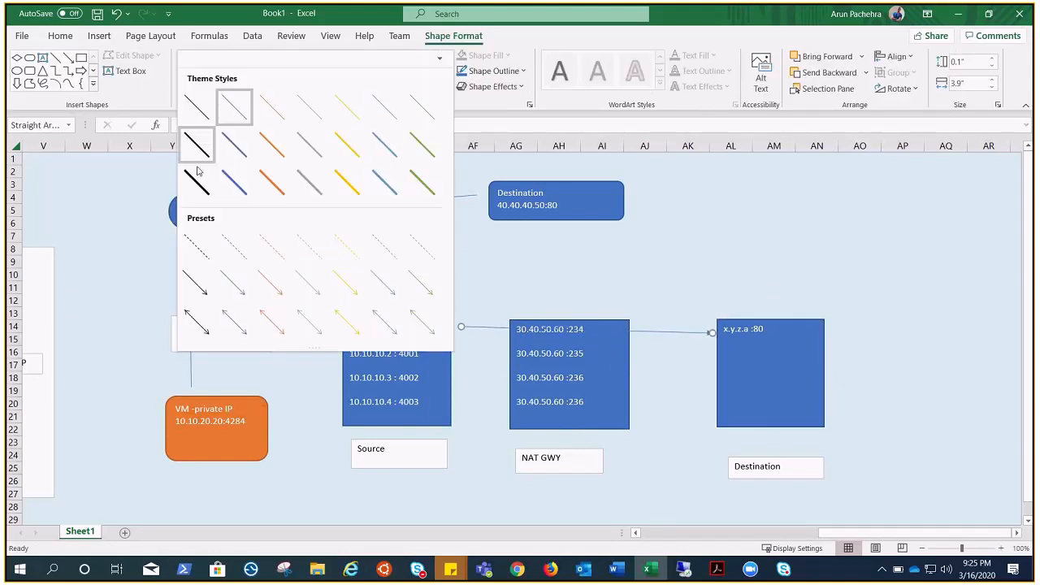
left_click(195, 188)
left_click_drag(471, 330, 444, 334)
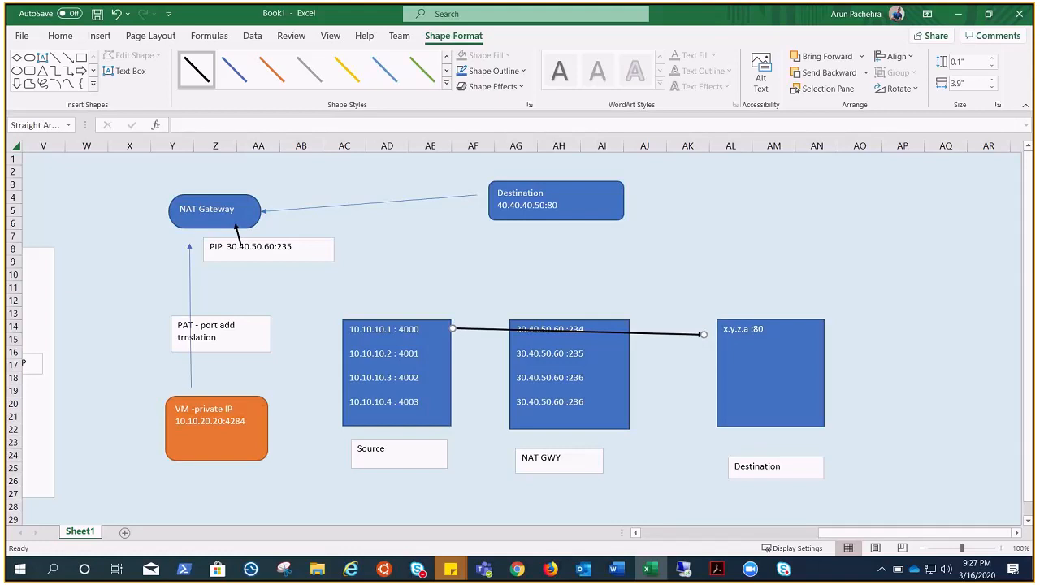
left_click_drag(890, 532, 800, 532)
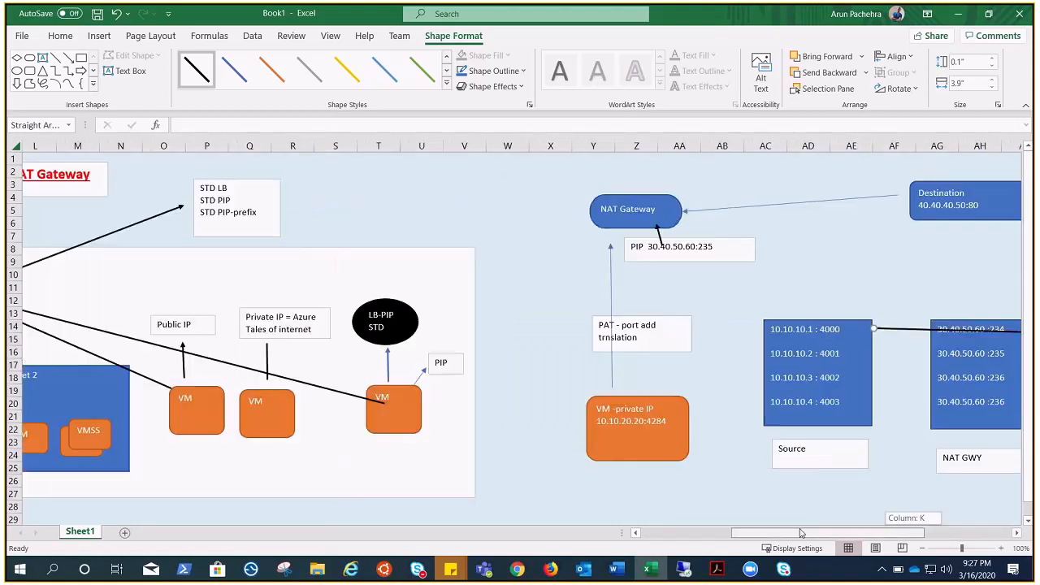